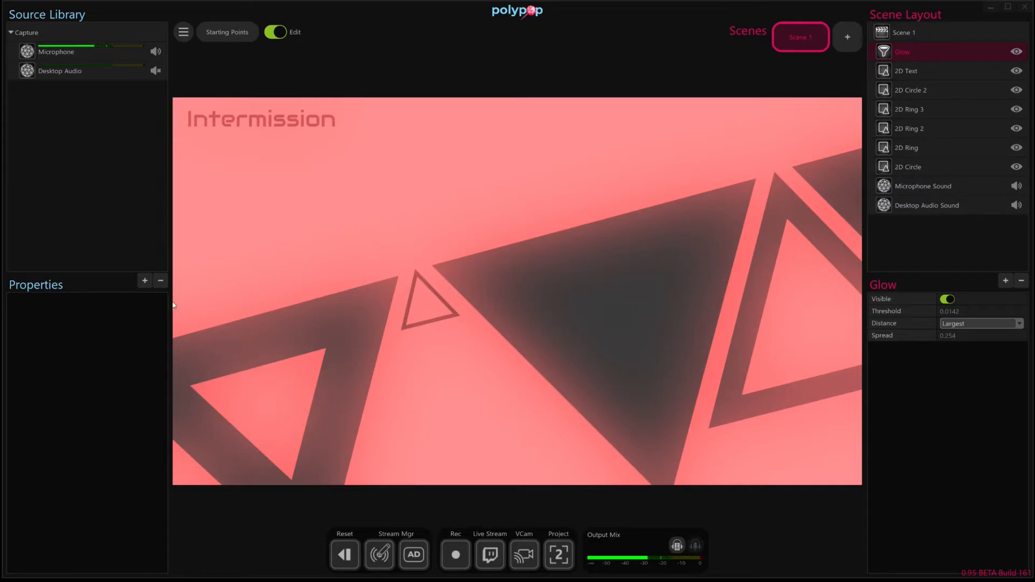
- Import the audio clip 573381__ammaro__ding.wav and add it to the scene as a sound
{"action": "left_click", "coordinate": [145, 281]}
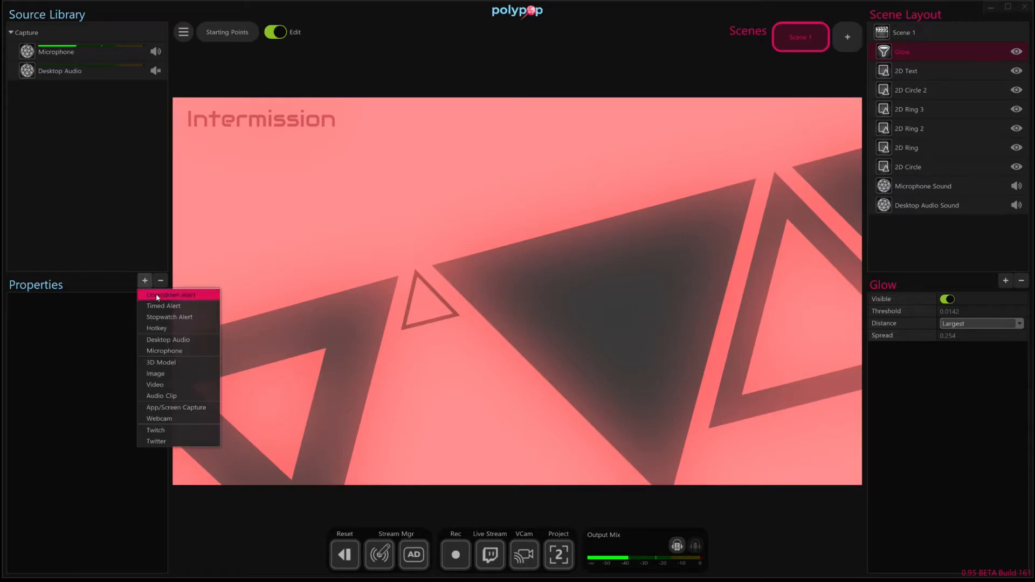
{"action": "left_click", "coordinate": [200, 399]}
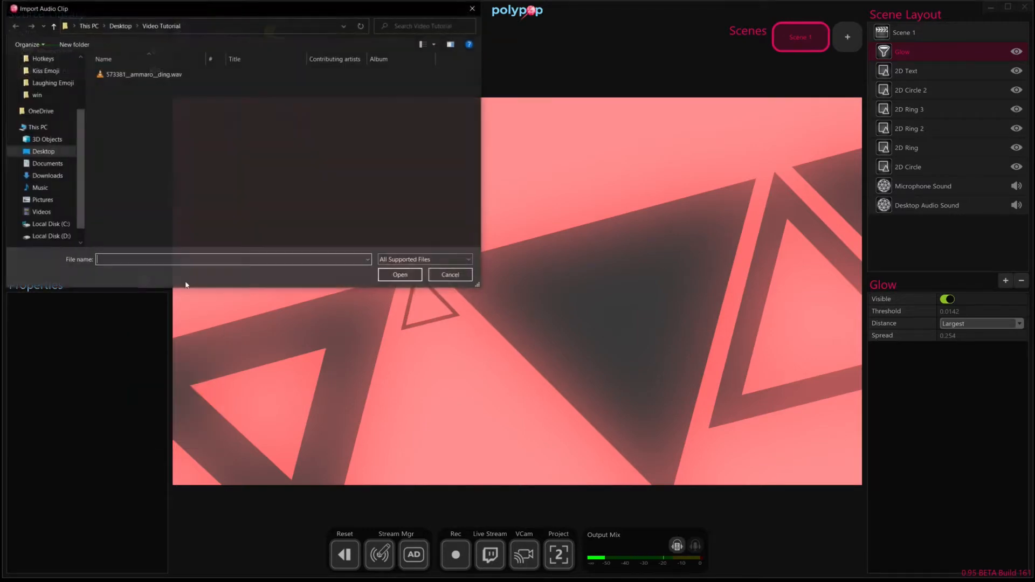
{"action": "double_click", "coordinate": [143, 75]}
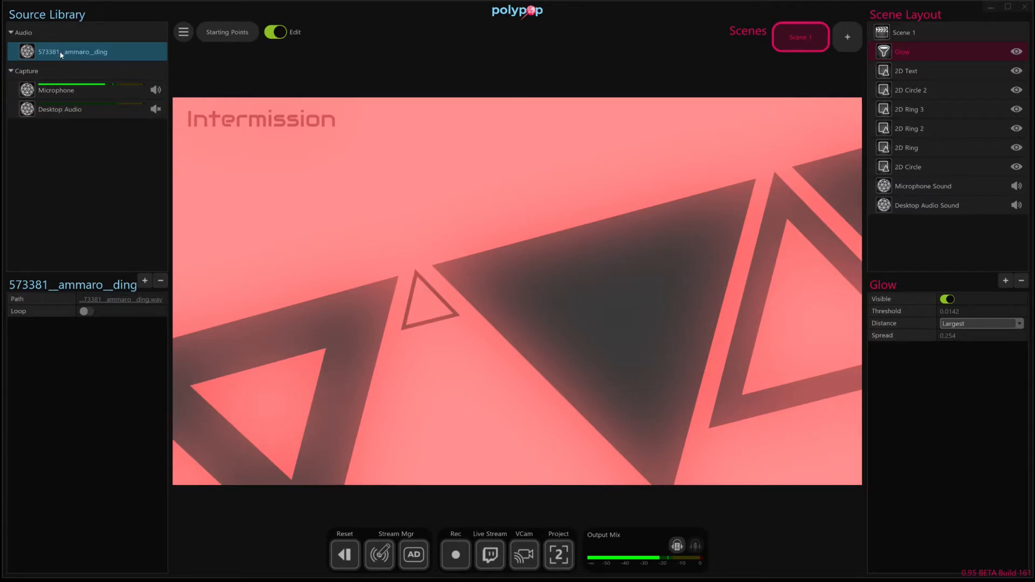
{"action": "left_click_drag", "start_coordinate": [61, 56], "coordinate": [474, 273]}
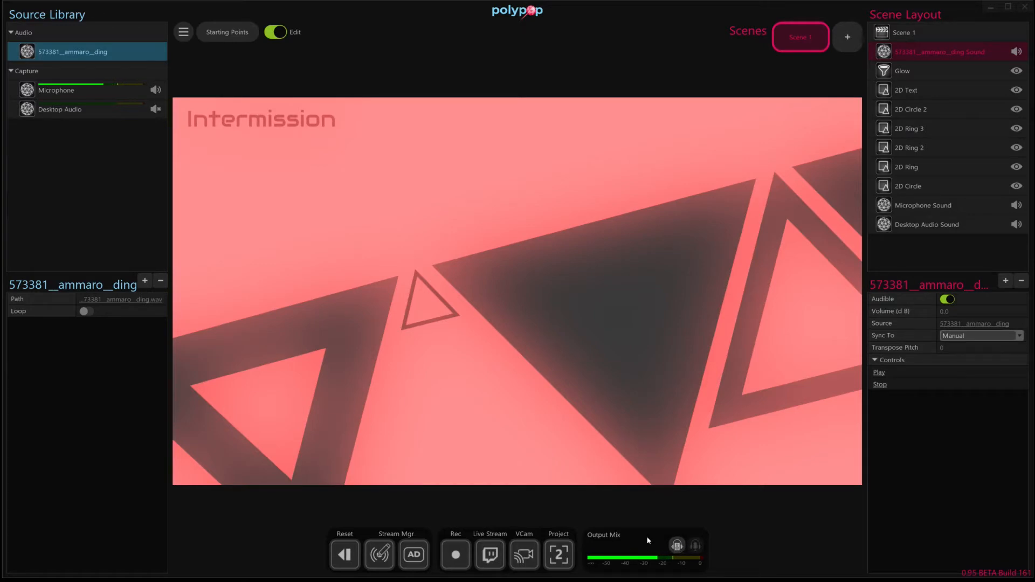
- Turn on headphone monitoring for the output mix and play the ding sound
{"action": "left_click", "coordinate": [678, 549]}
{"action": "left_click", "coordinate": [677, 545]}
{"action": "left_click", "coordinate": [881, 374]}
- Try a higher transpose pitch on the ding sound, return it to 0, and play the sound at each setting
{"action": "mouse_move", "coordinate": [975, 351]}
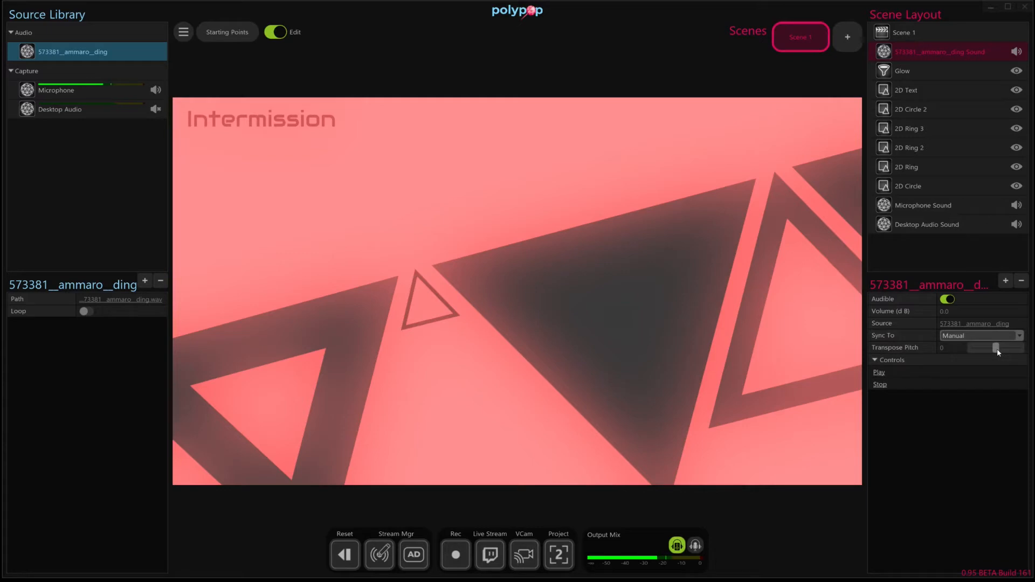
{"action": "left_click_drag", "start_coordinate": [998, 352], "coordinate": [1009, 353]}
{"action": "left_click", "coordinate": [883, 375]}
{"action": "mouse_move", "coordinate": [1006, 350]}
{"action": "left_mouse_down"}
{"action": "mouse_move", "coordinate": [989, 350]}
{"action": "mouse_move", "coordinate": [998, 352]}
{"action": "left_mouse_up"}
{"action": "left_click", "coordinate": [880, 373]}
- Compare the ding sound's playback under Manual (Polyphonic) and Manual sync, finishing on Manual (Polyphonic)
{"action": "left_click", "coordinate": [954, 336]}
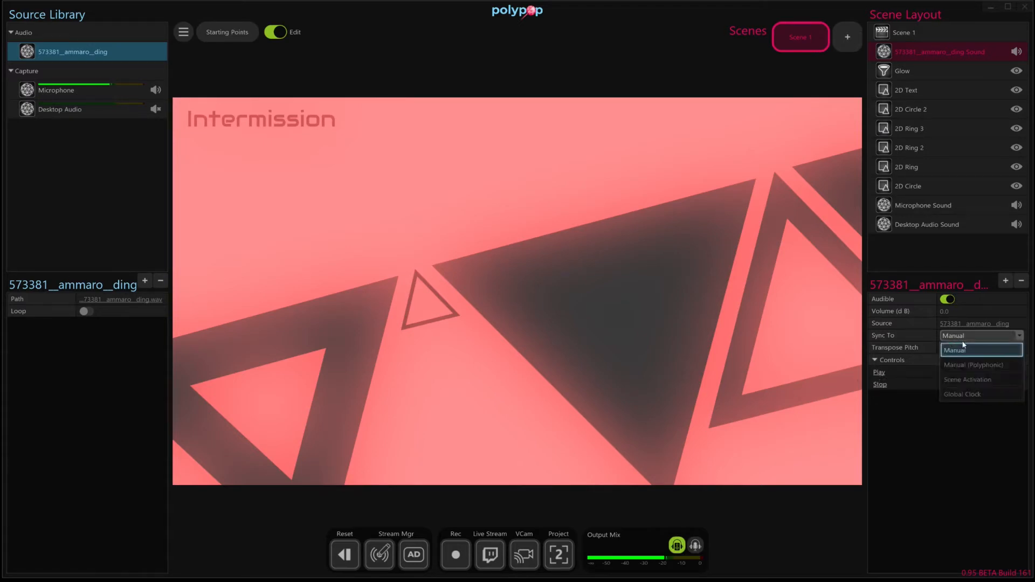
{"action": "left_click", "coordinate": [977, 365]}
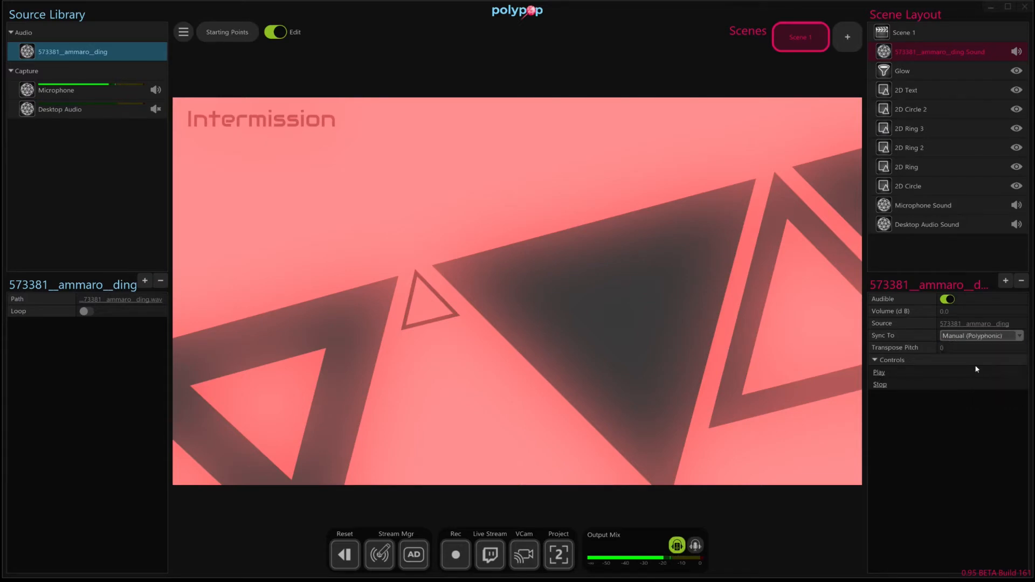
{"action": "left_click", "coordinate": [880, 373]}
{"action": "left_click", "coordinate": [979, 335]}
{"action": "left_click", "coordinate": [978, 352]}
{"action": "left_click", "coordinate": [876, 374]}
{"action": "left_click", "coordinate": [965, 335]}
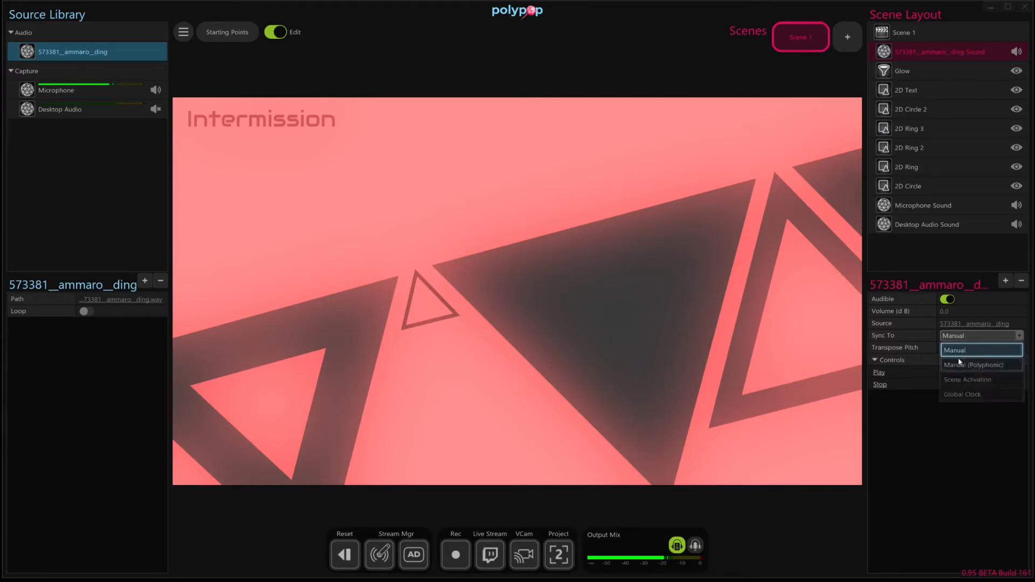
{"action": "left_click", "coordinate": [959, 362]}
{"action": "left_click", "coordinate": [880, 373]}
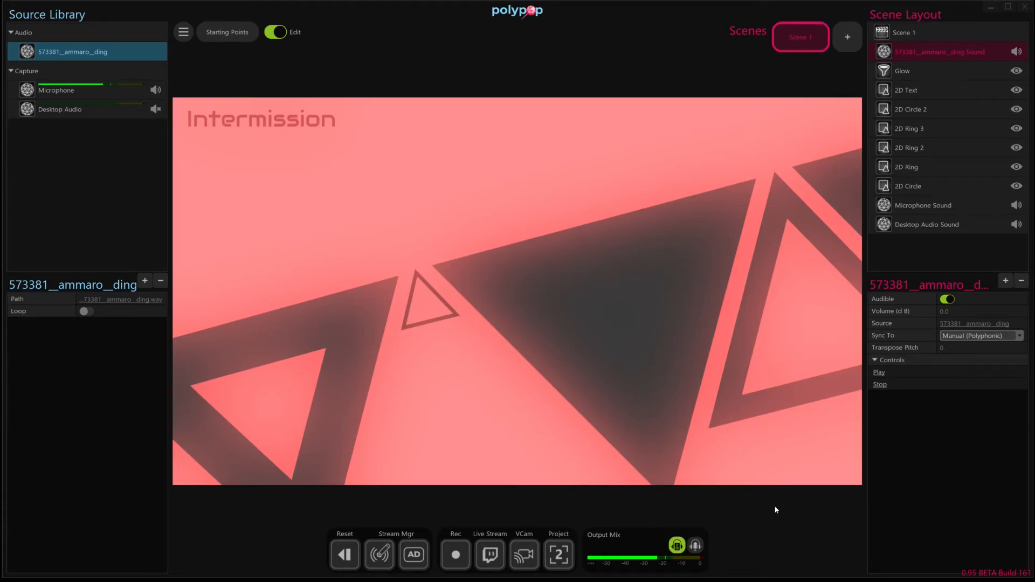
- Try Scene Activation as the ding sound's sync mode and return it to Manual
{"action": "left_click", "coordinate": [967, 336]}
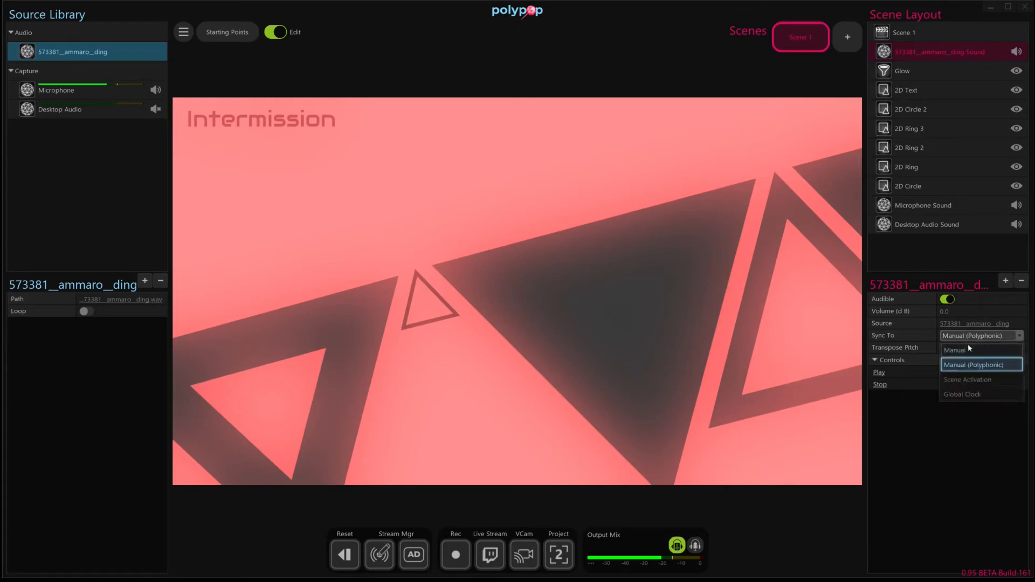
{"action": "left_click", "coordinate": [998, 378]}
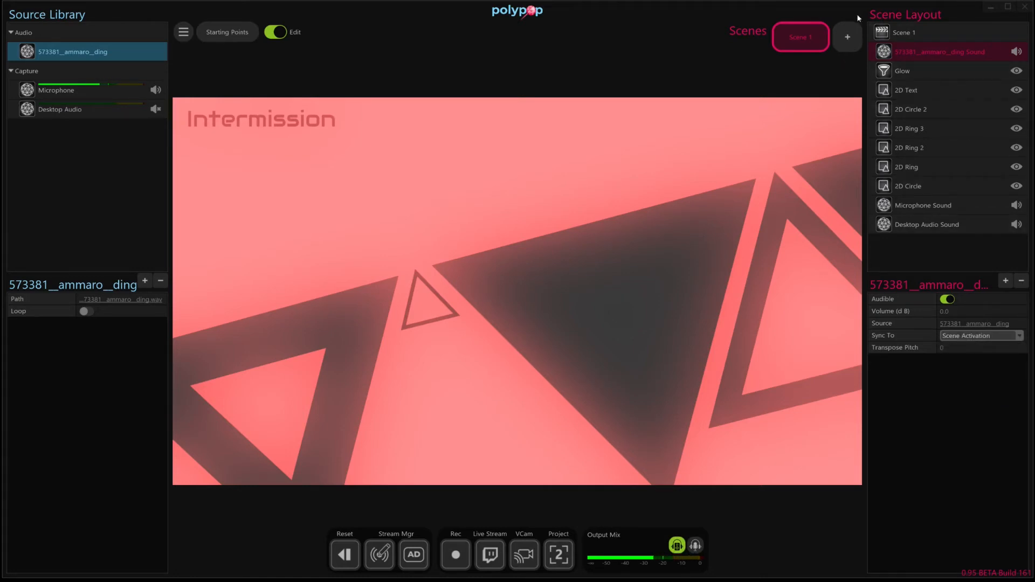
{"action": "left_click", "coordinate": [965, 336]}
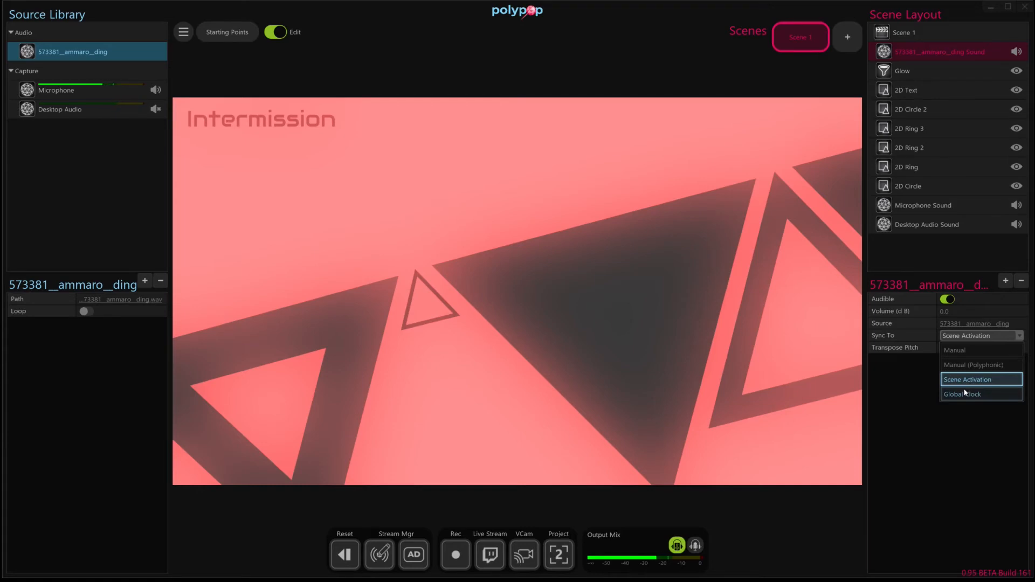
{"action": "left_click", "coordinate": [978, 350]}
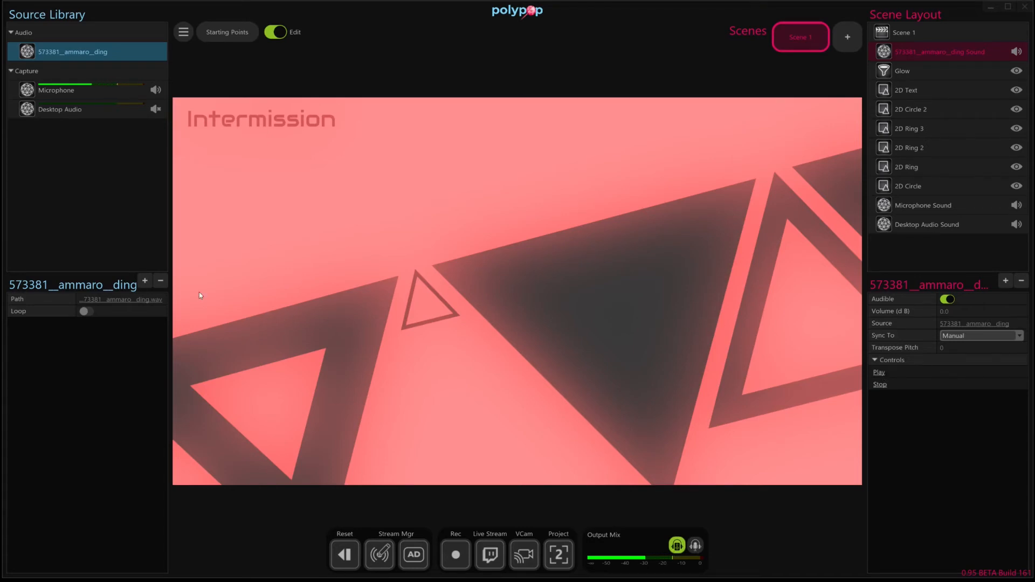
- Add a hotkey source assigned to Space and link its onPress alert to the ding sound's Play control
{"action": "left_click", "coordinate": [145, 280]}
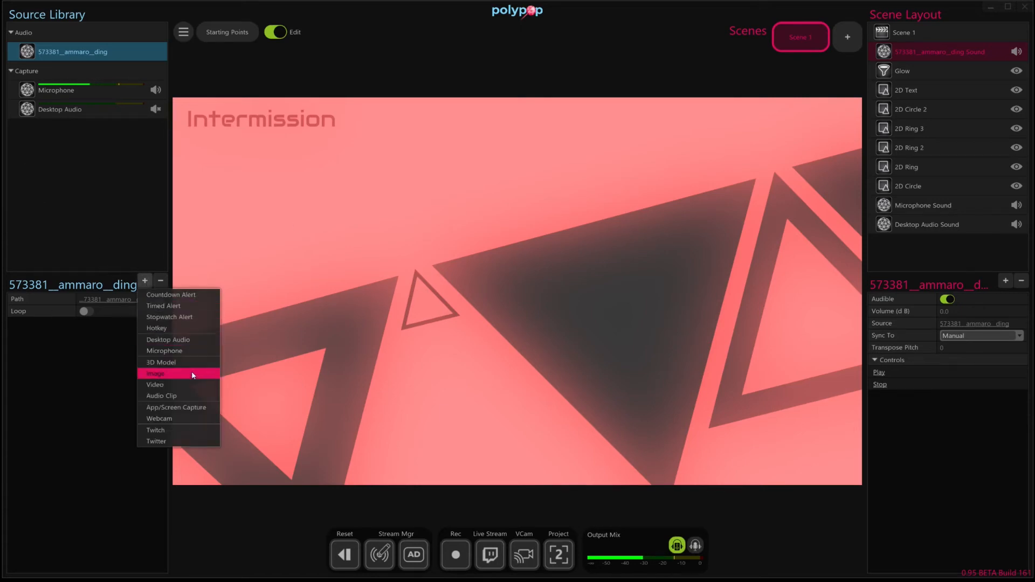
{"action": "left_click", "coordinate": [183, 326]}
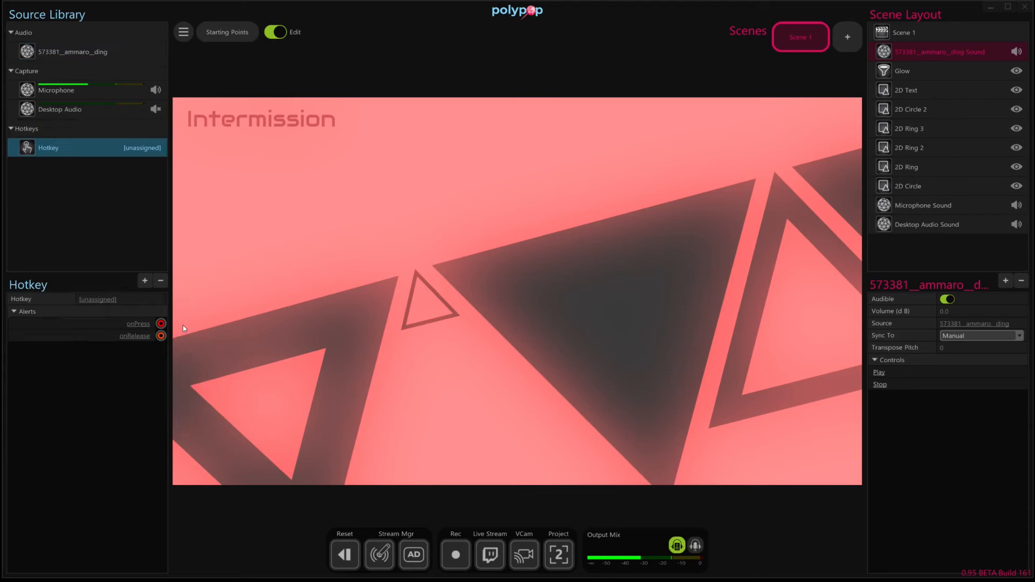
{"action": "left_click", "coordinate": [97, 300]}
{"action": "key", "text": "space"}
{"action": "left_click_drag", "start_coordinate": [160, 324], "coordinate": [874, 374]}
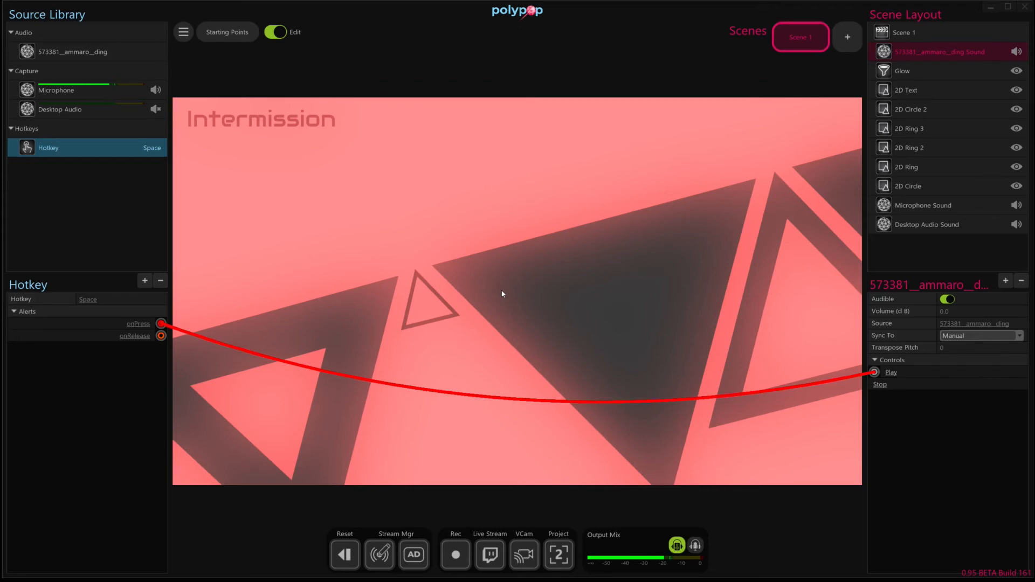
- Add a 3D Particles element, place it below the Intermission title, and emit two test bursts
{"action": "left_click", "coordinate": [1005, 280]}
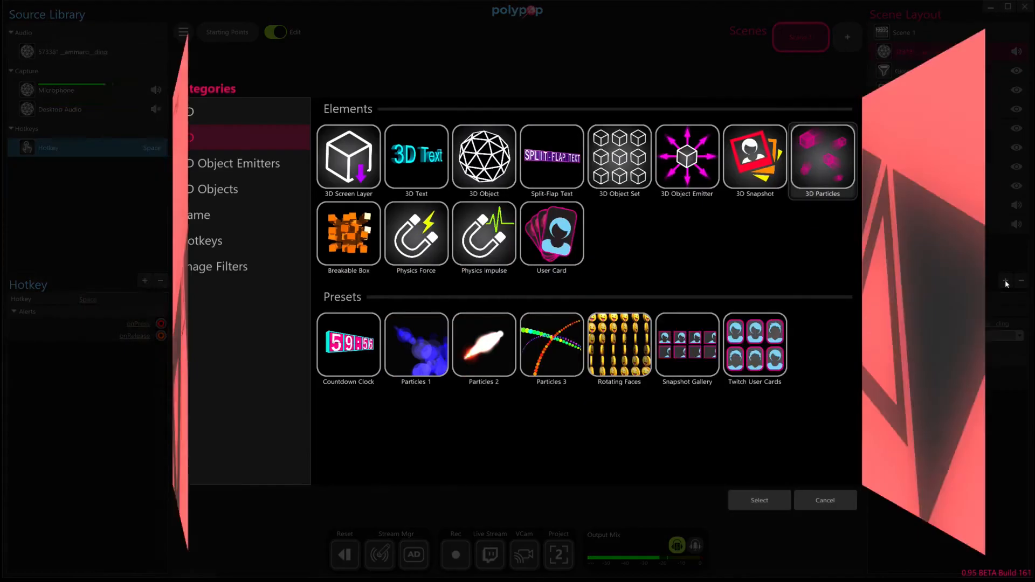
{"action": "double_click", "coordinate": [822, 168]}
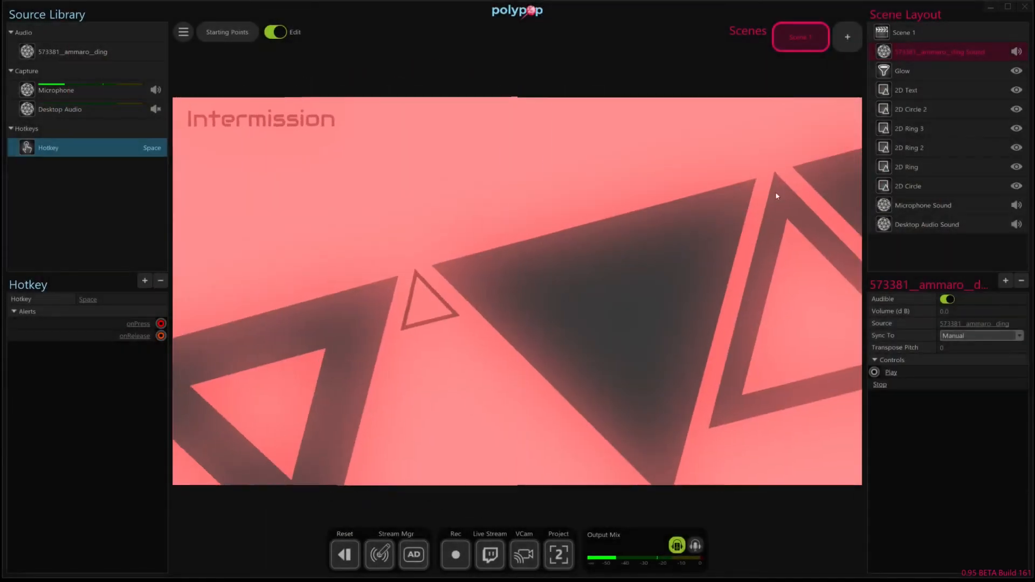
{"action": "left_click_drag", "start_coordinate": [505, 298], "coordinate": [257, 217]}
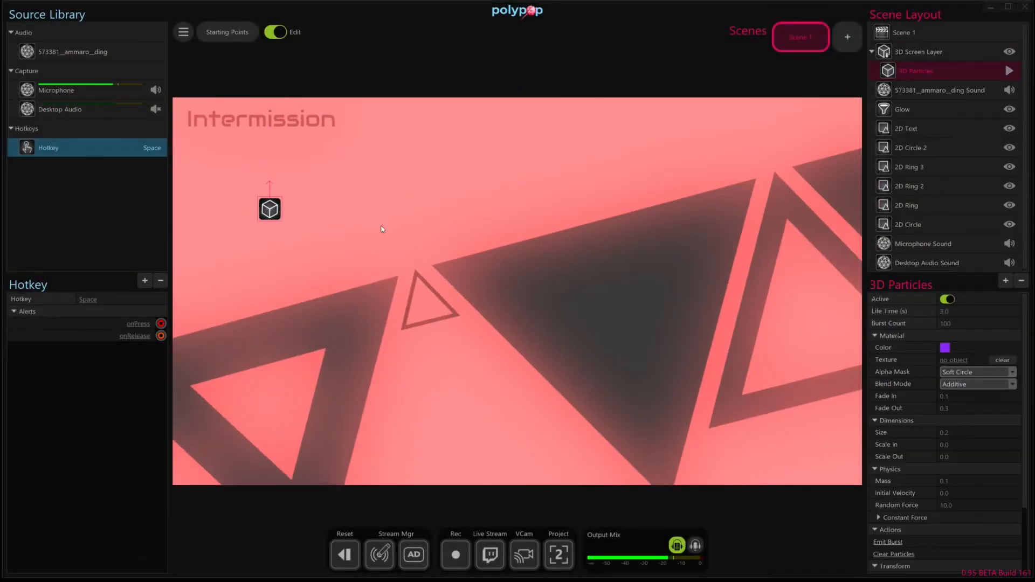
{"action": "left_click", "coordinate": [890, 543]}
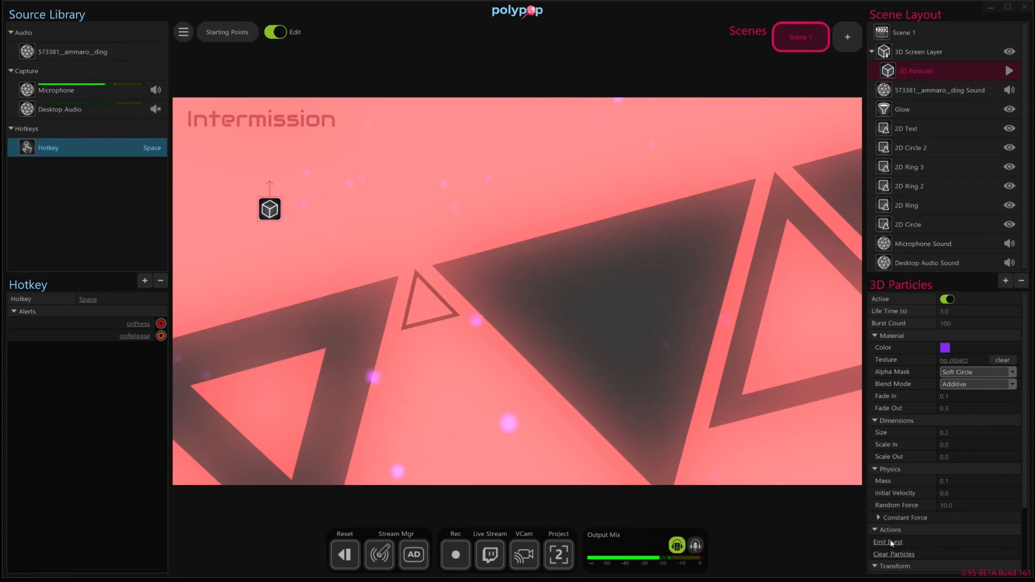
{"action": "left_click", "coordinate": [890, 543]}
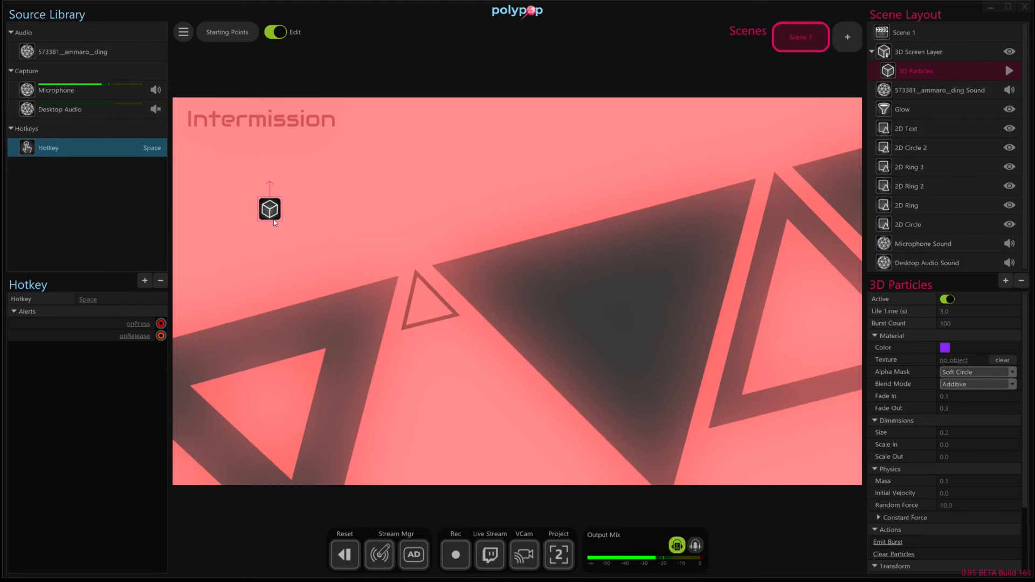
- Link the hotkey's onPress alert to the particles' Emit Burst action as well and trigger the hotkey twice
{"action": "mouse_move", "coordinate": [160, 324]}
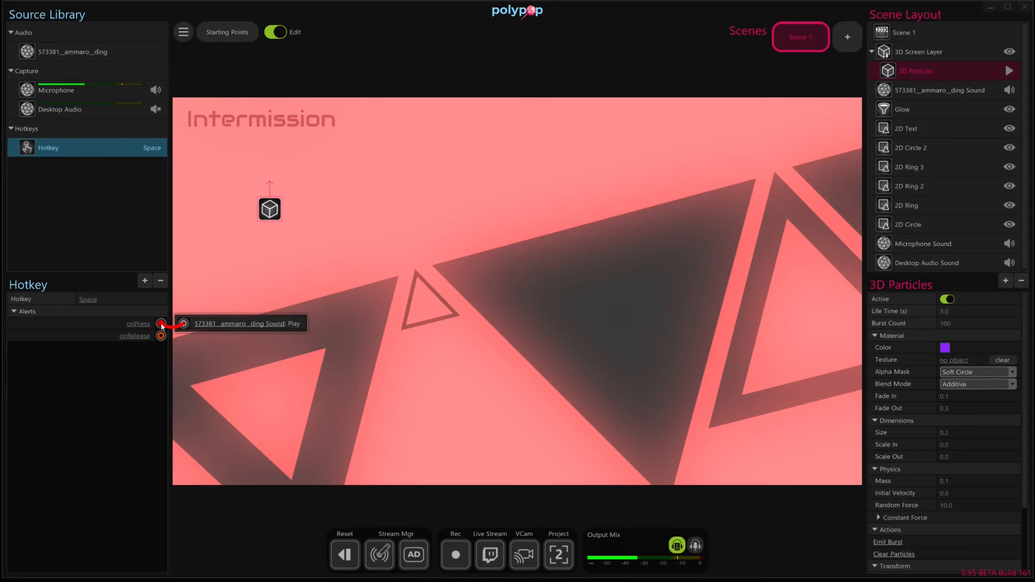
{"action": "left_click_drag", "start_coordinate": [161, 323], "coordinate": [875, 544]}
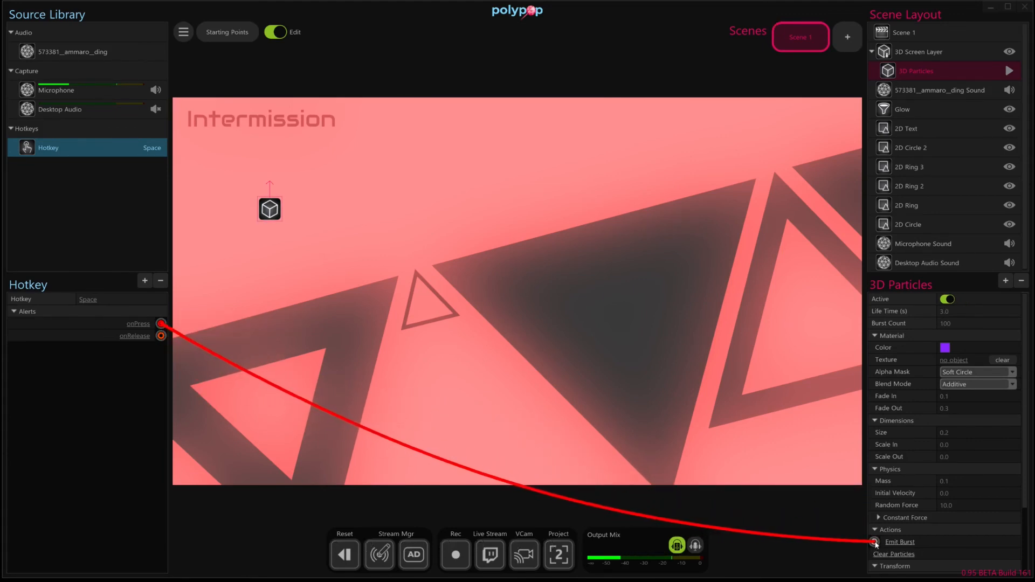
{"action": "mouse_move", "coordinate": [160, 325]}
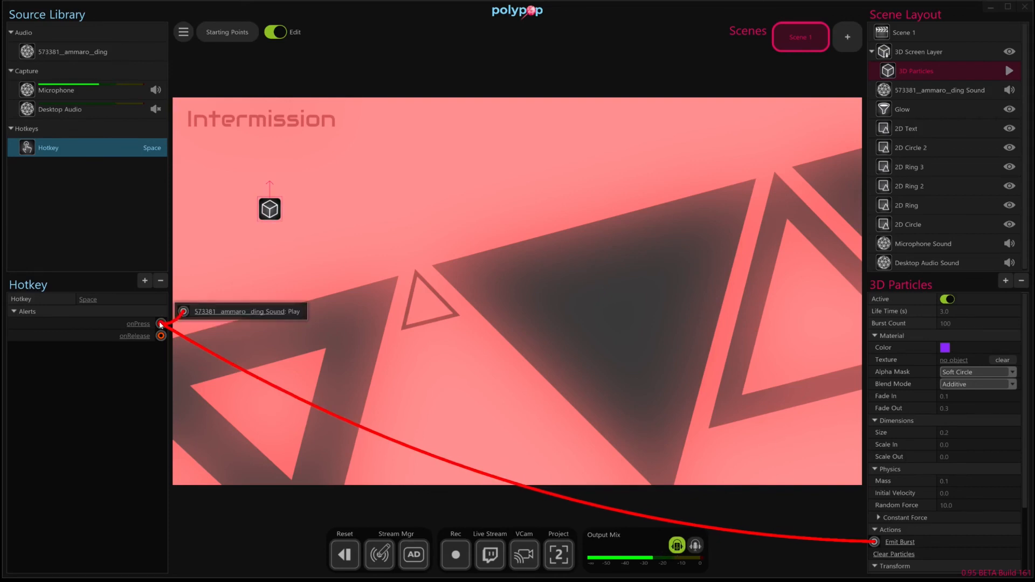
{"action": "key", "text": "space"}
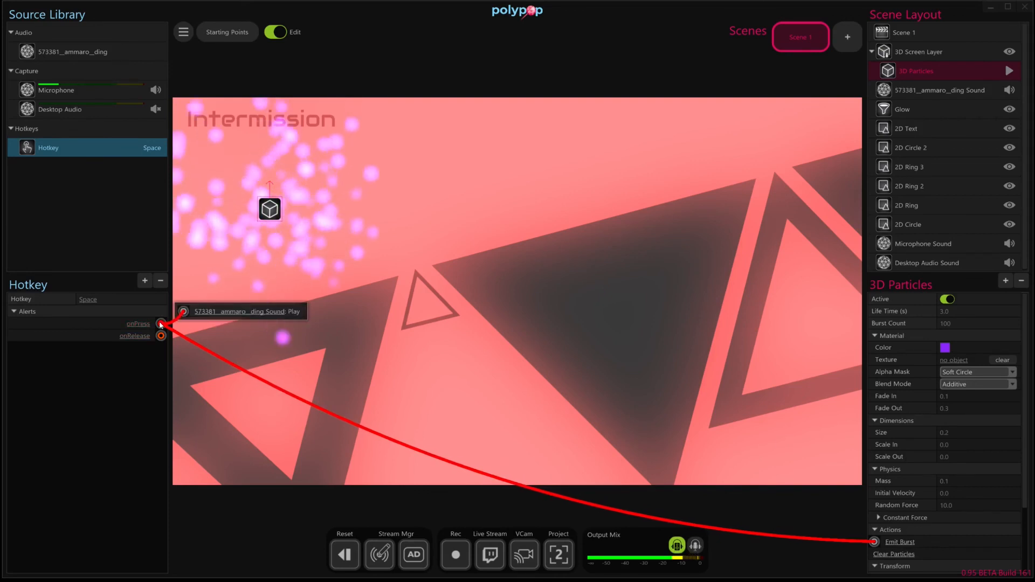
{"action": "key", "text": "space"}
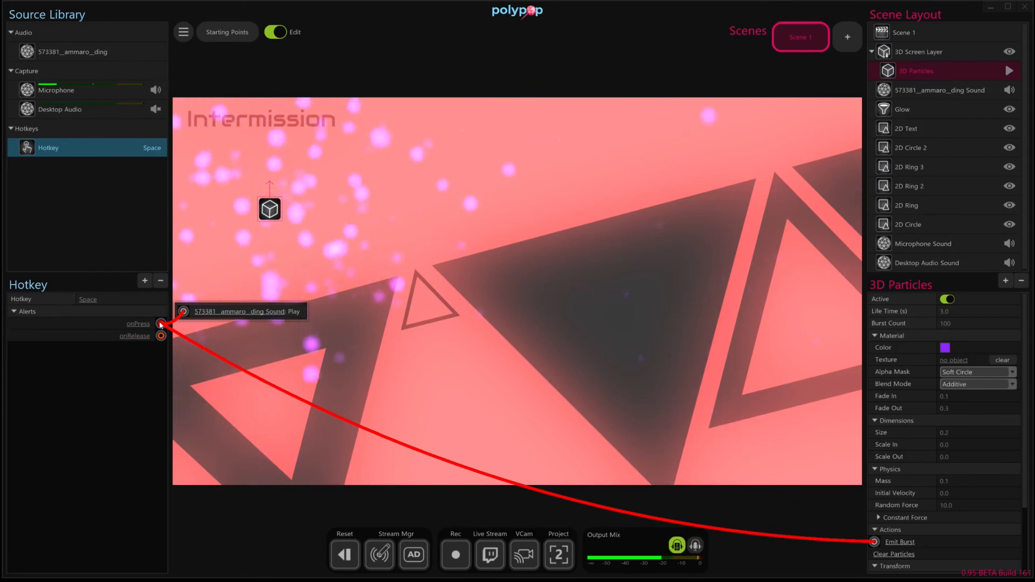
- Set the particles' blend mode to Alpha Blended and their color to RGB 19, 19, 19, and test the burst with the hotkey
{"action": "left_click_drag", "start_coordinate": [273, 214], "coordinate": [269, 214]}
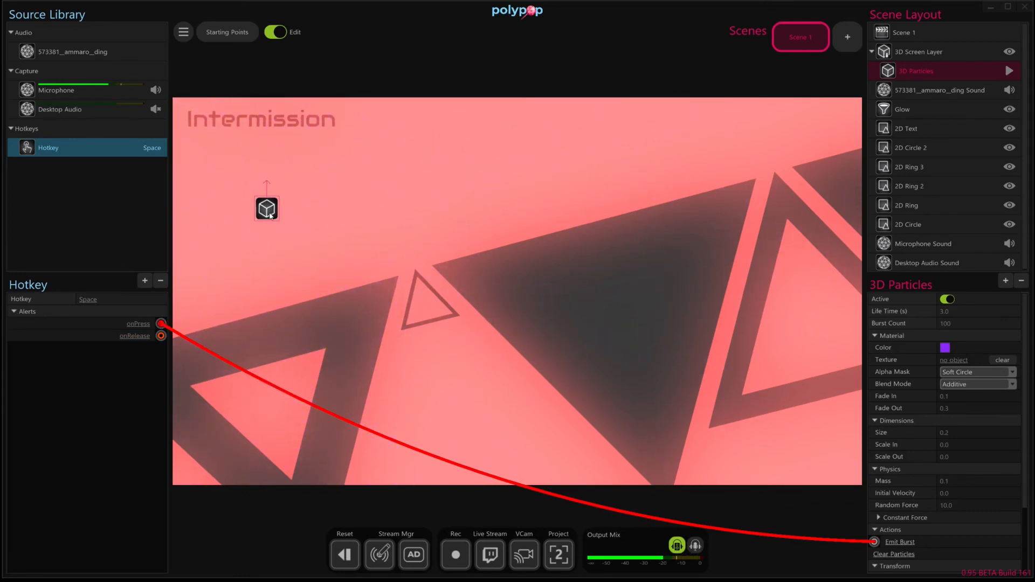
{"action": "left_click", "coordinate": [955, 384]}
{"action": "left_click", "coordinate": [966, 413]}
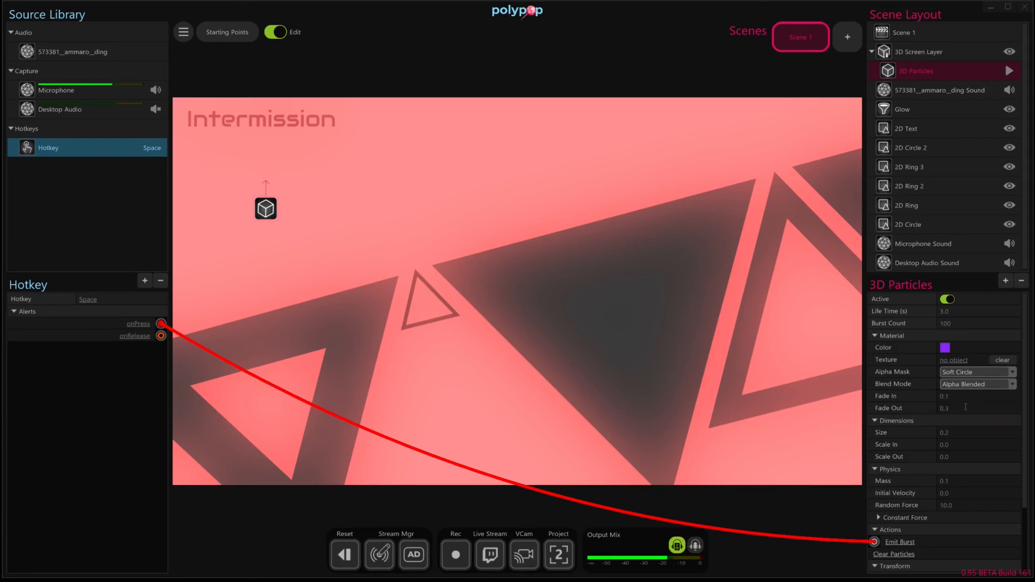
{"action": "left_click", "coordinate": [944, 346]}
{"action": "left_click_drag", "start_coordinate": [894, 378], "coordinate": [781, 458]}
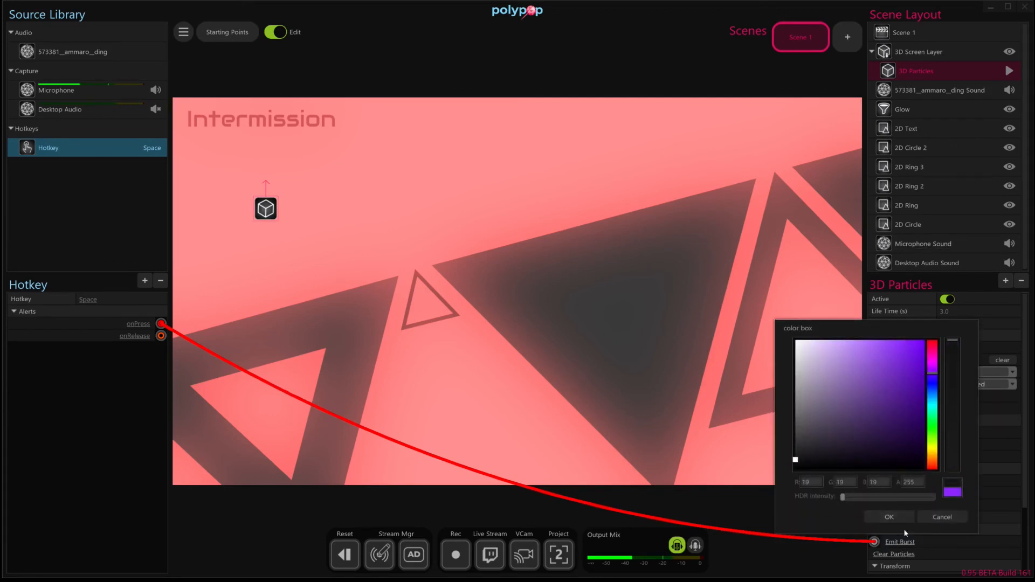
{"action": "left_click", "coordinate": [892, 517]}
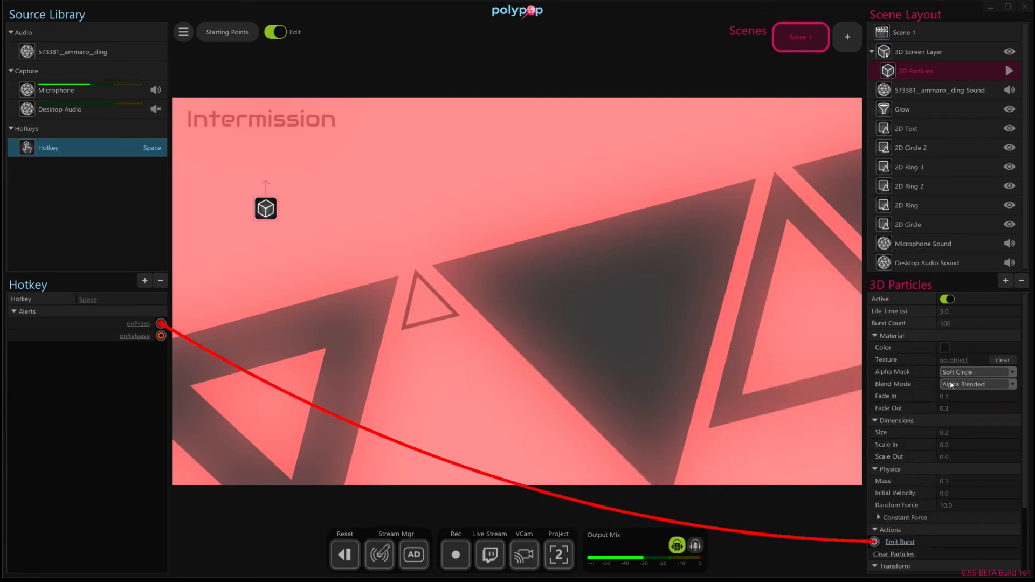
{"action": "left_click_drag", "start_coordinate": [272, 205], "coordinate": [281, 214]}
{"action": "key", "text": "space"}
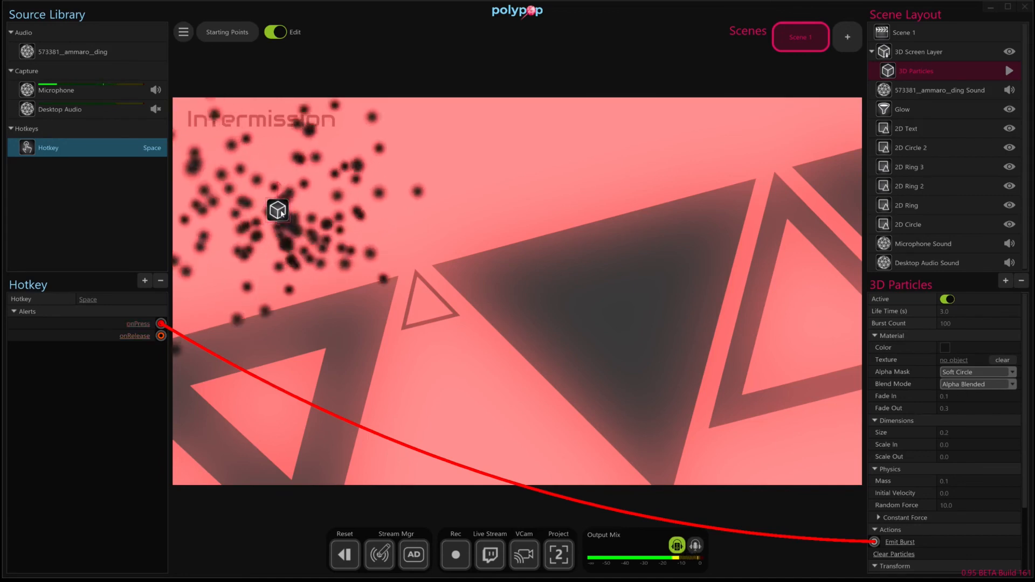